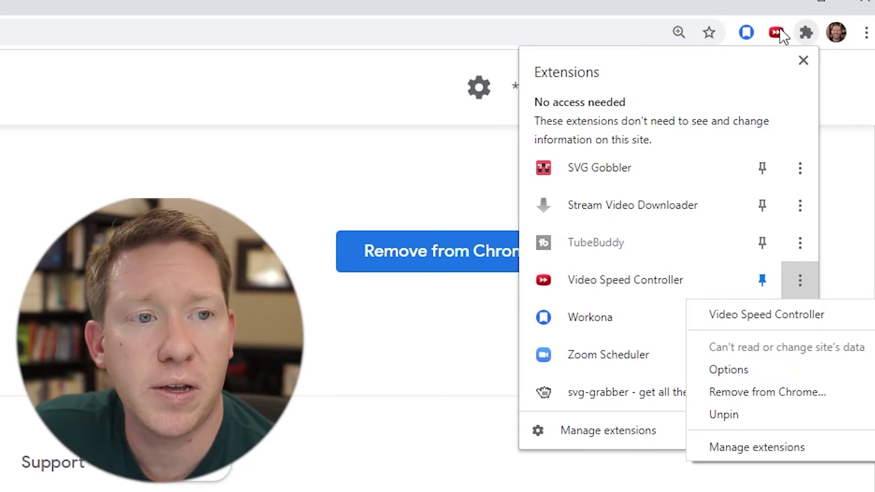
Open the settings page of the Video Speed Controller extension
left_click(778, 37)
left_click(778, 37)
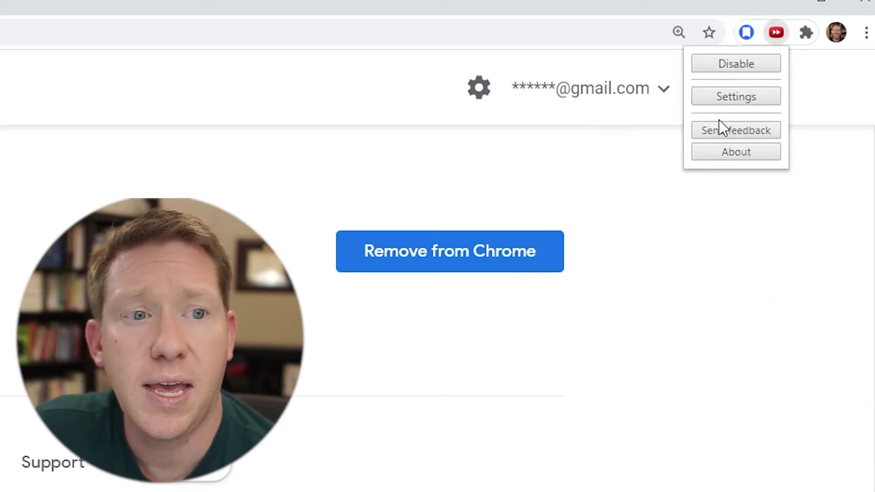
left_click(723, 96)
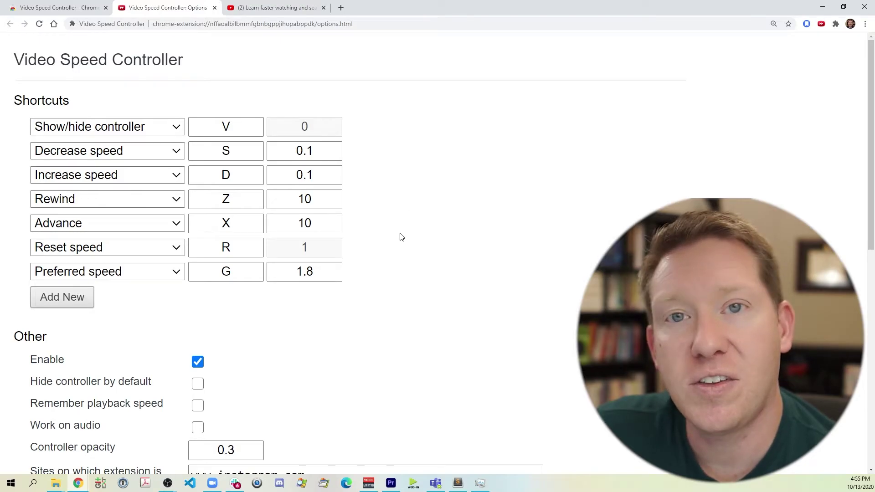
Save the extension's current options and return to the shortcut list
scroll(404, 237, "down", 9)
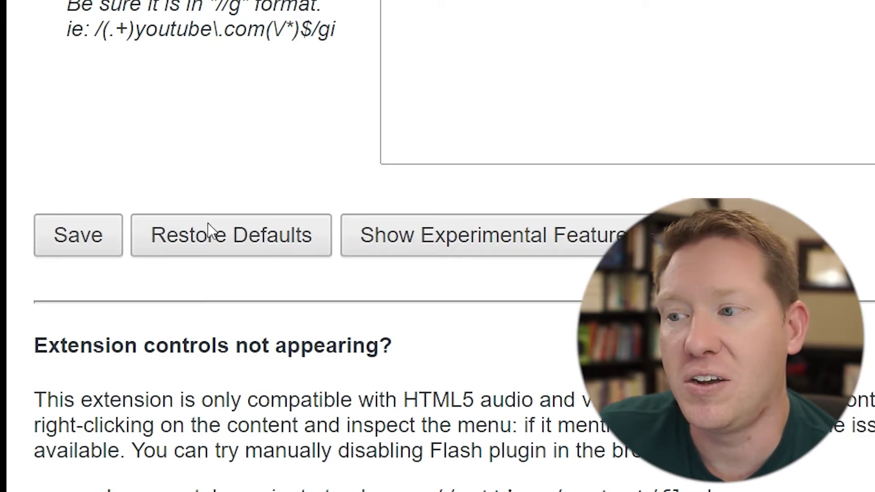
left_click(93, 237)
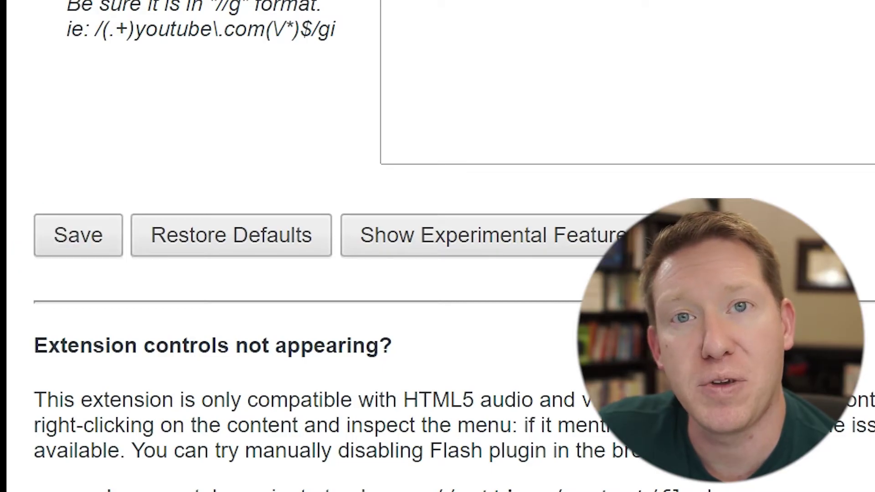
scroll(437, 246, "up", 5)
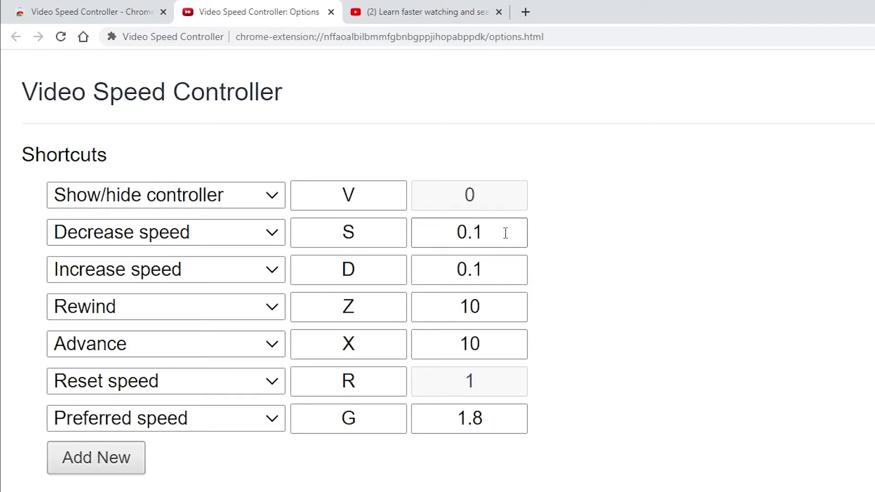
Review the shortcut list's actions, assigned keys and the value fields for decreasing and increasing speed
left_click_drag(505, 233, 450, 231)
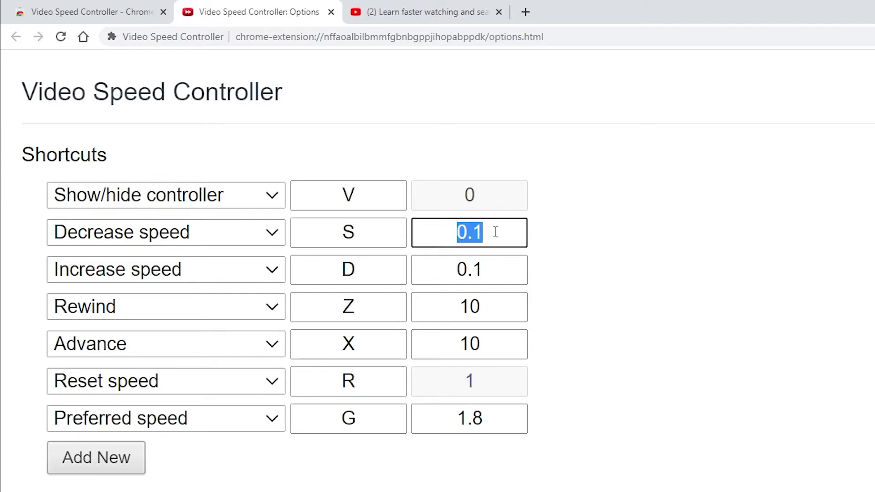
left_click(495, 232)
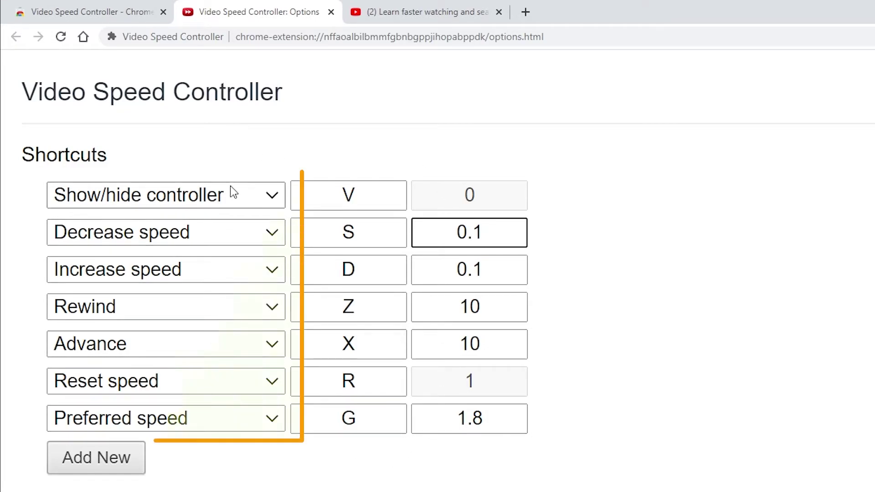
left_click(375, 215)
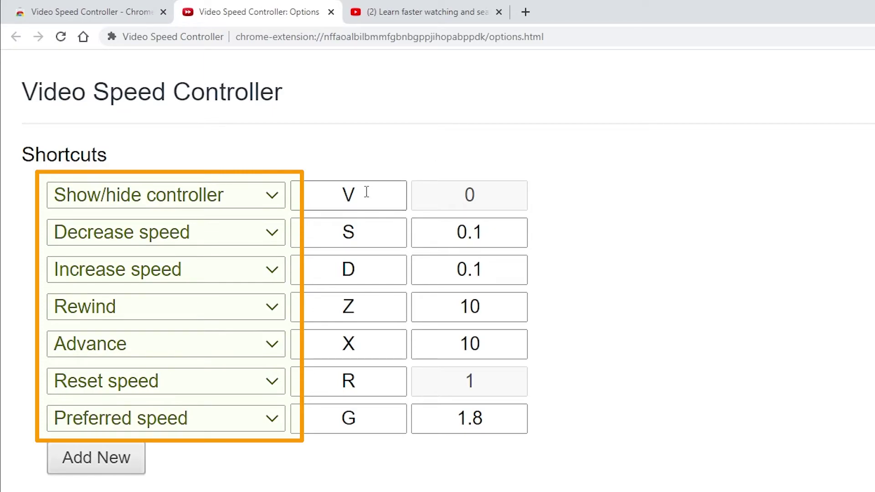
left_click(383, 378)
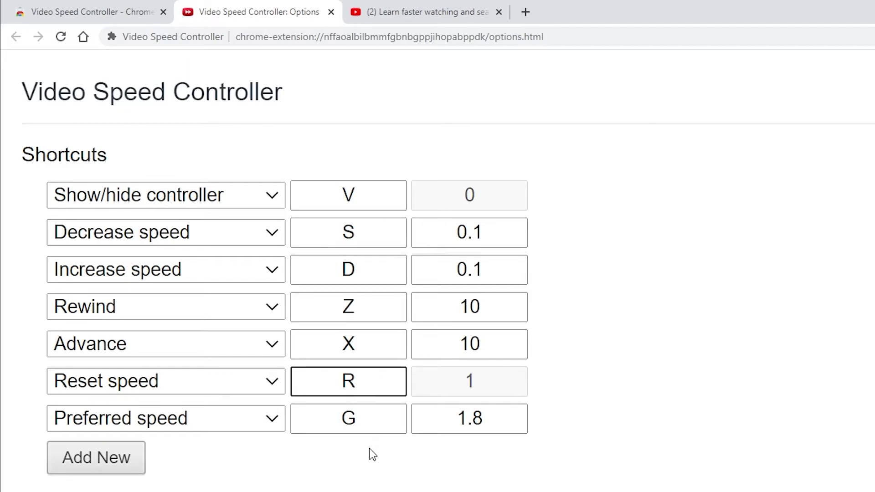
left_click(645, 388)
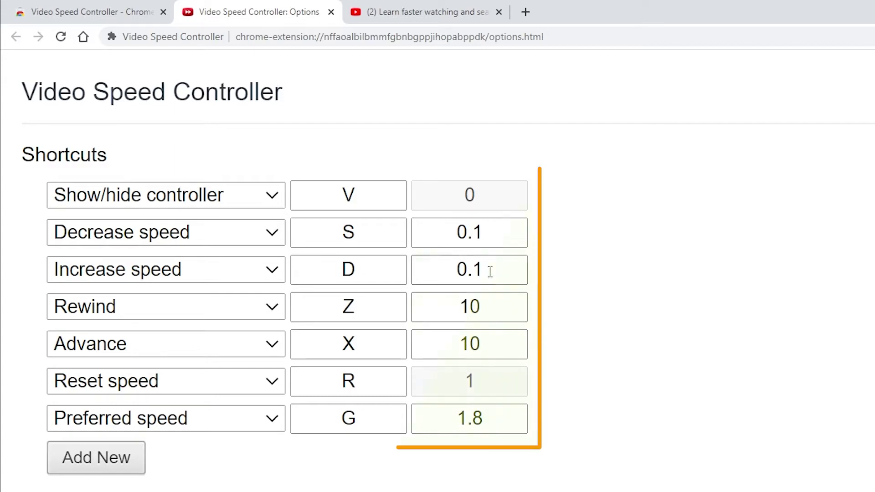
left_click(476, 232)
double_click(476, 233)
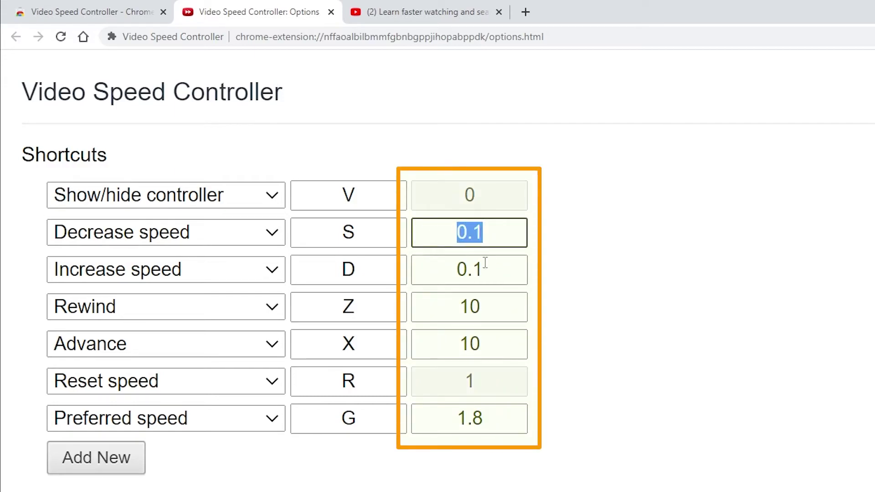
left_click(516, 256)
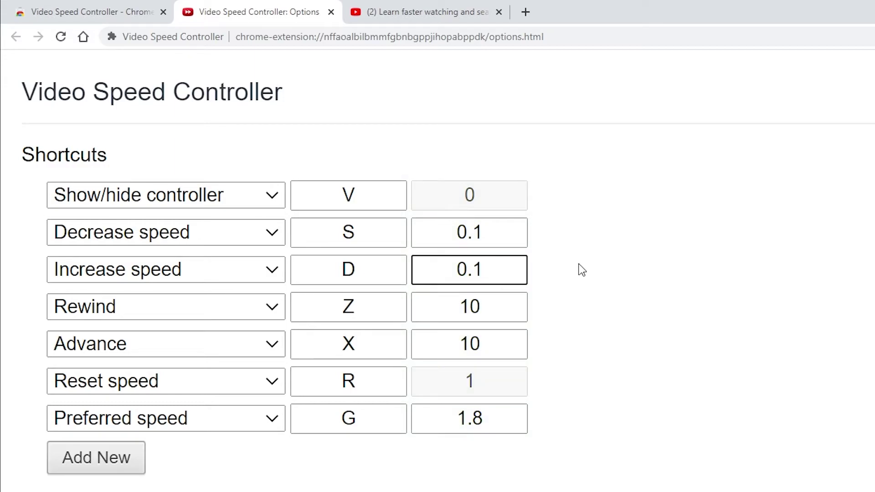
Set the values of both the Decrease speed and Increase speed shortcuts to 0.2
left_click(500, 237)
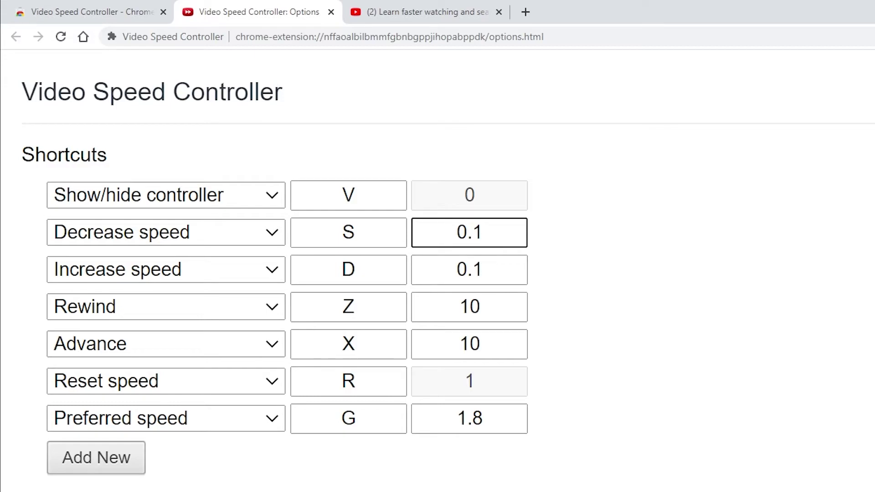
key("BackSpace")
type("2")
left_click(496, 274)
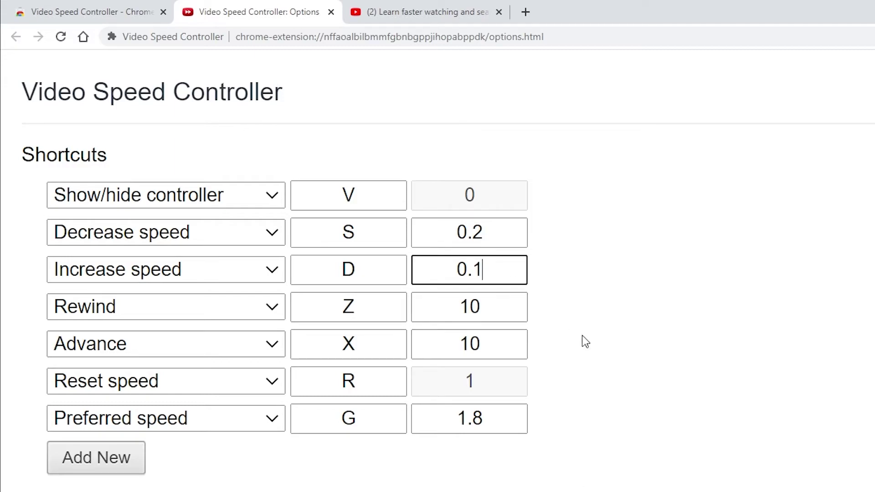
key("BackSpace")
type("2")
left_click(500, 305)
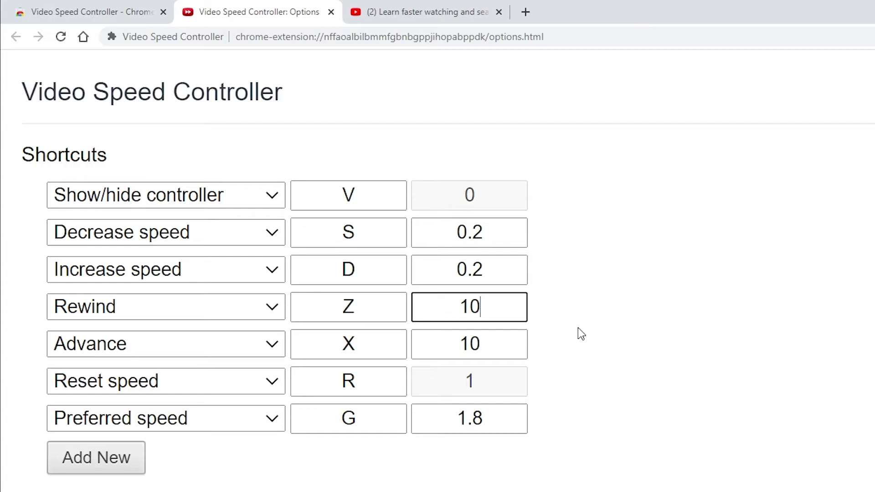
left_click(598, 305)
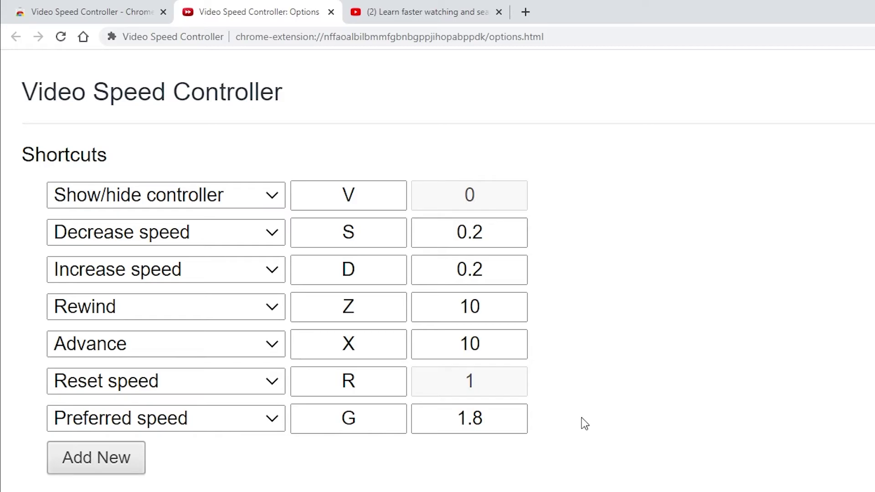
Turn off Hide controller by default, and review the controller opacity and the list of sites where the extension is disabled
scroll(419, 252, "down", 2)
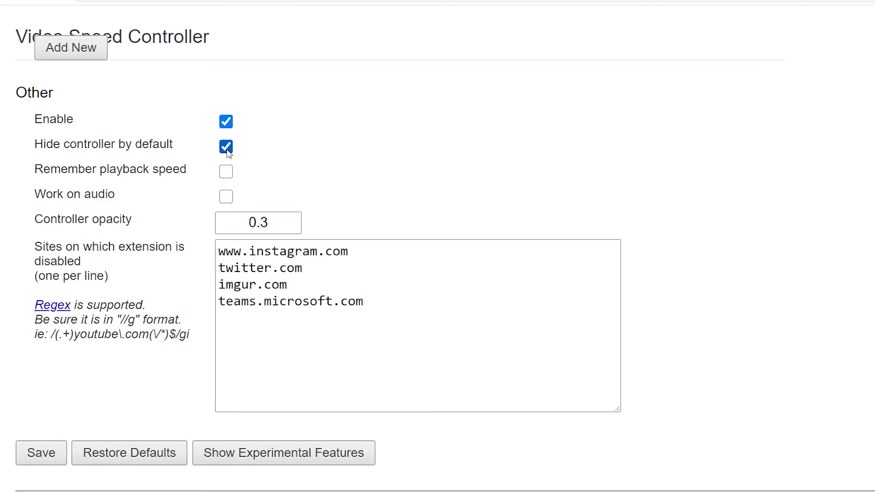
left_click(226, 149)
left_click_drag(291, 218, 250, 218)
left_click(364, 215)
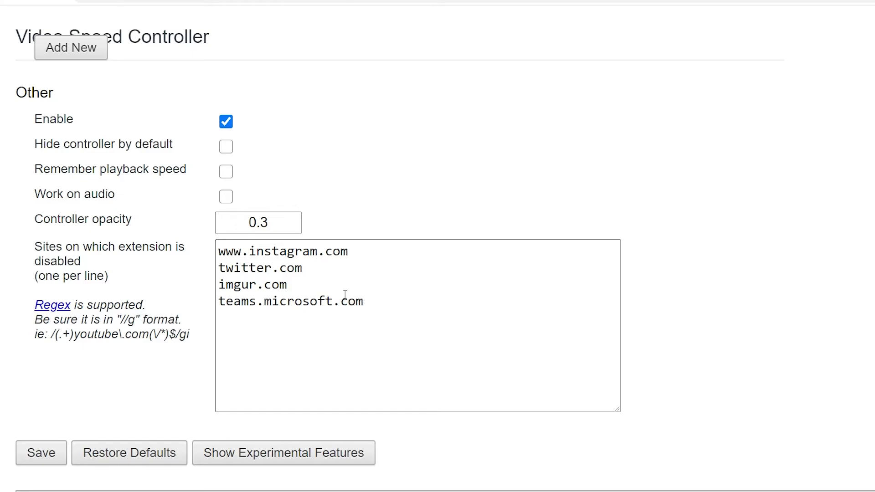
left_click_drag(379, 306, 204, 254)
left_click(358, 301)
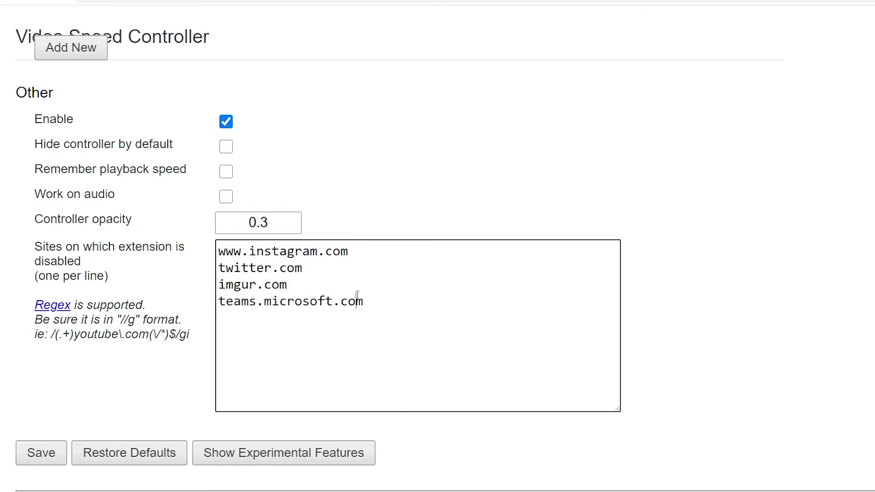
left_click(685, 303)
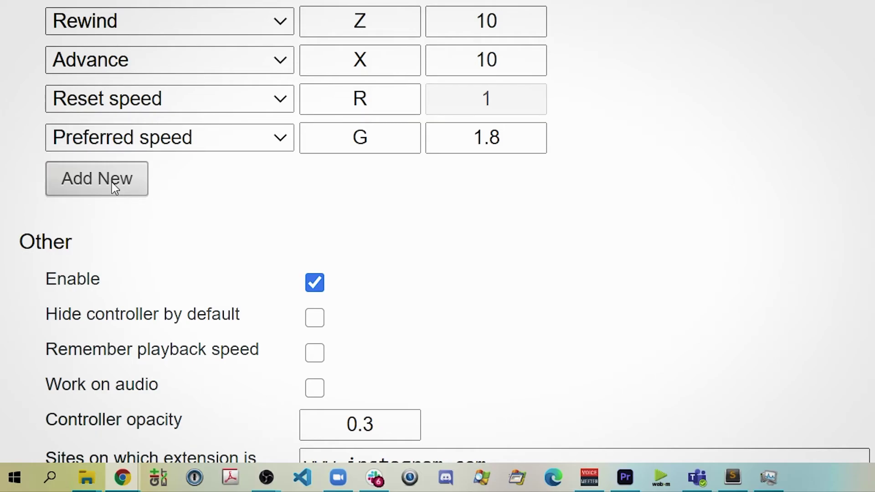
Add two new shortcuts below Preferred speed, one for Set marker and one for Jump to marker
left_click(114, 183)
left_click(114, 222)
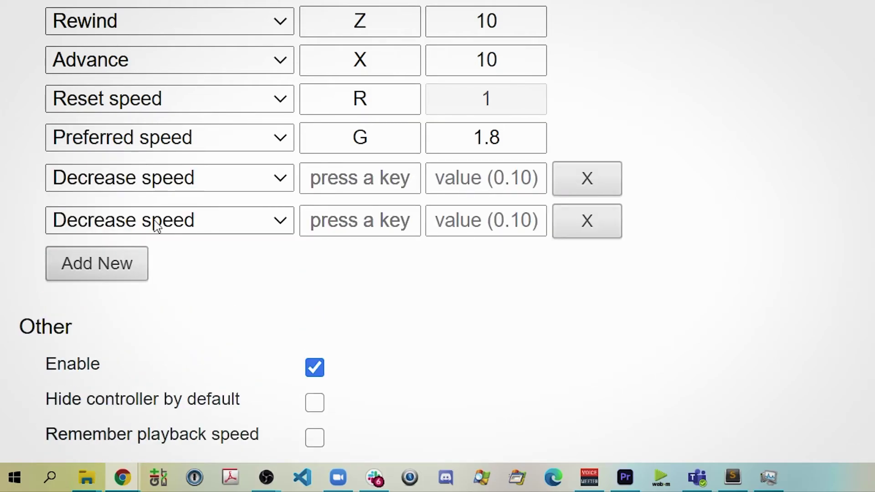
left_click(254, 184)
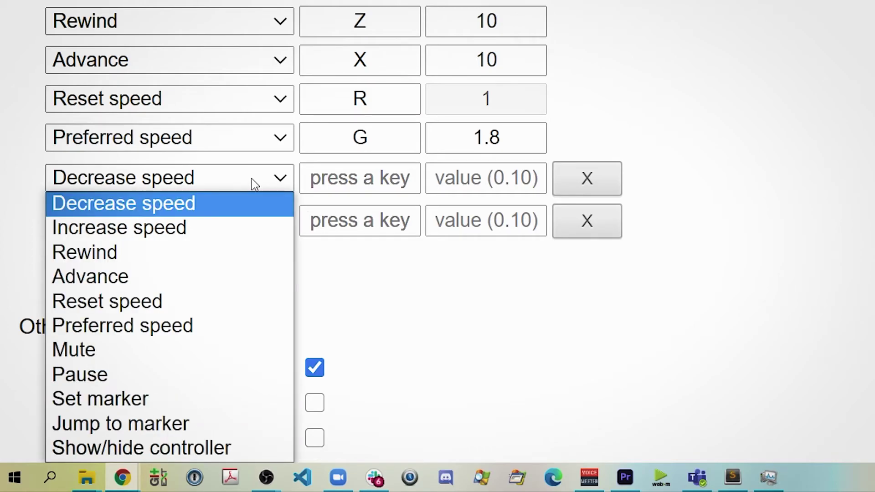
left_click(222, 395)
left_click(263, 228)
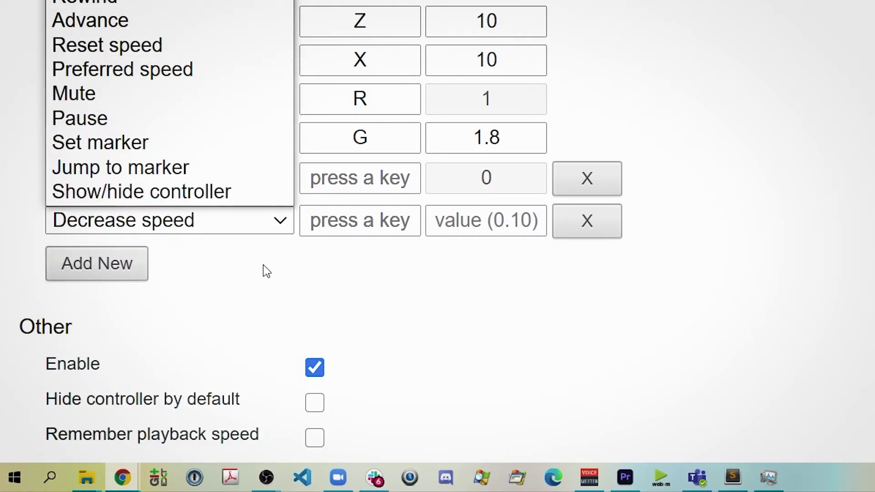
left_click(258, 179)
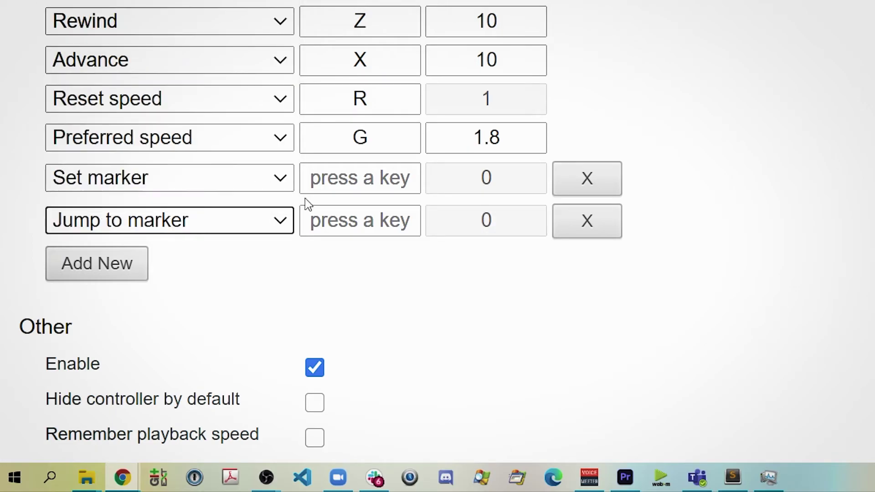
Assign the key E to the Set marker shortcut and W to Jump to marker
left_click(385, 183)
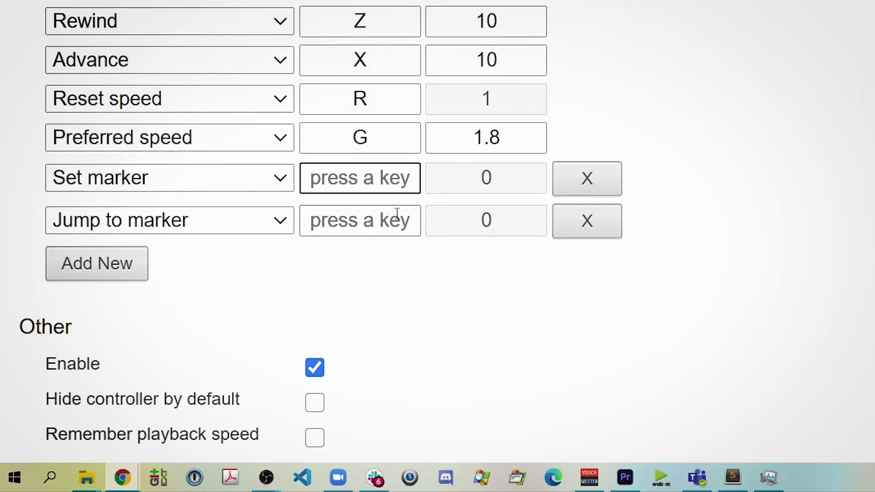
key("e")
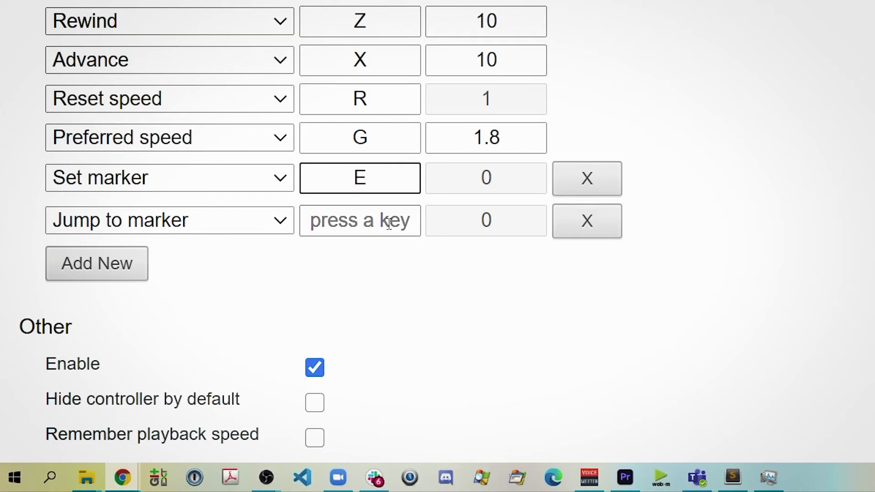
left_click(388, 223)
key("w")
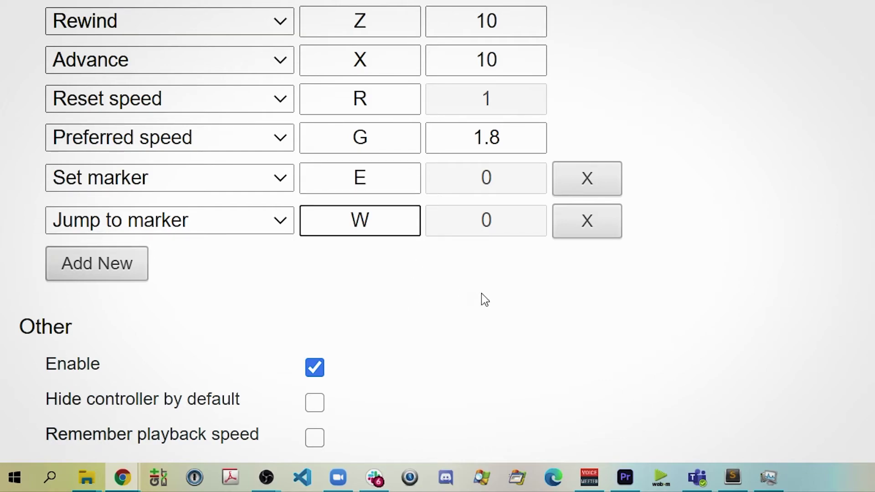
left_click(548, 293)
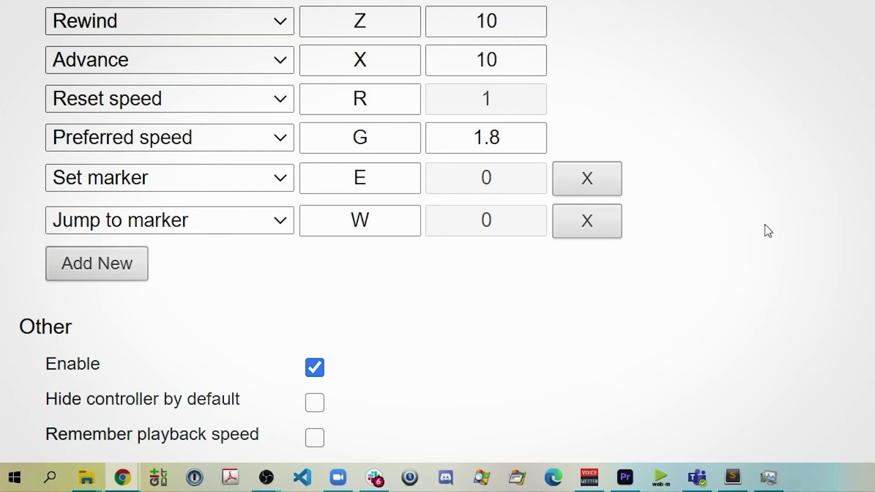
Save the extension options with the new marker shortcuts
scroll(760, 225, "down", 15)
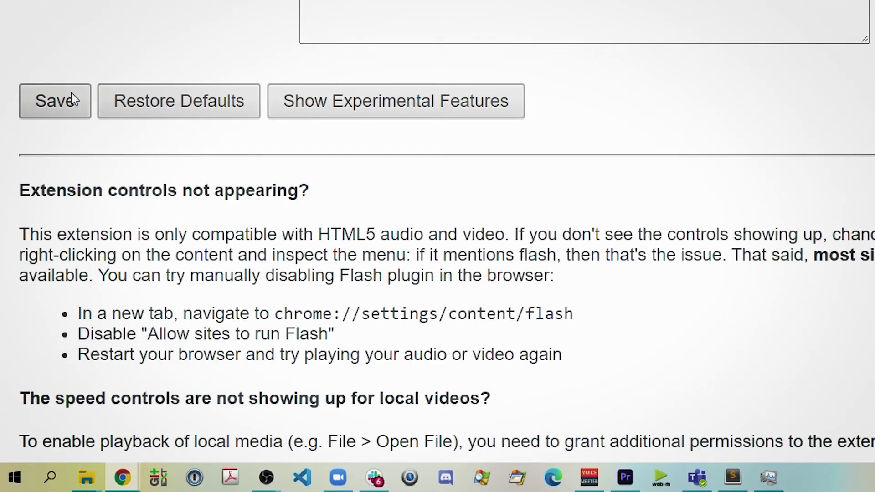
left_click(71, 92)
scroll(447, 273, "up", 1)
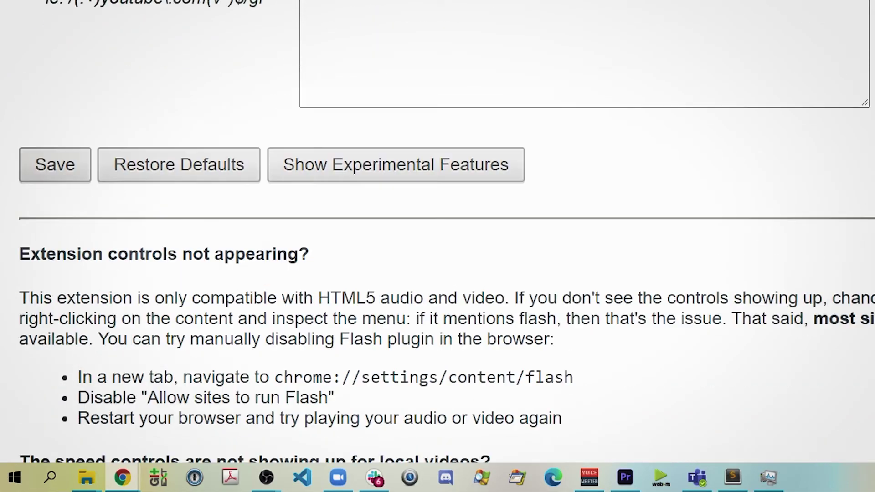
scroll(437, 227, "up", 10)
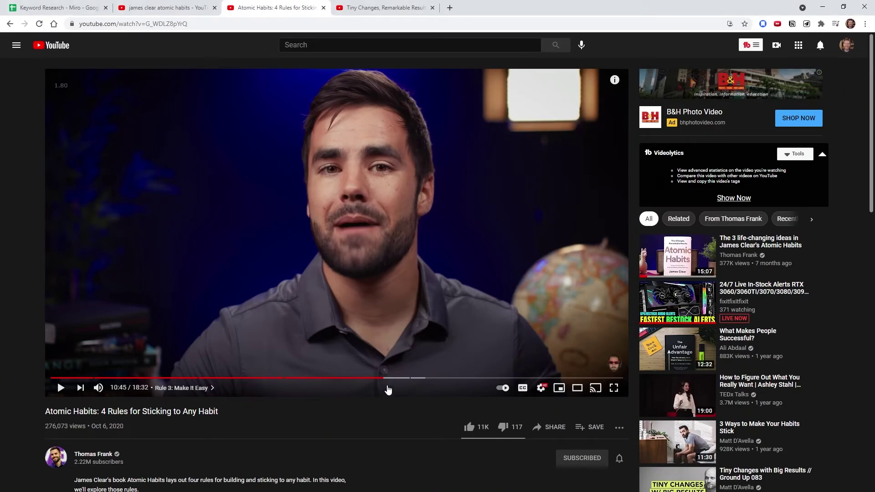
In the YouTube video on Atomic Habits, return to about 10:46, set a marker there and resume playback
key("space")
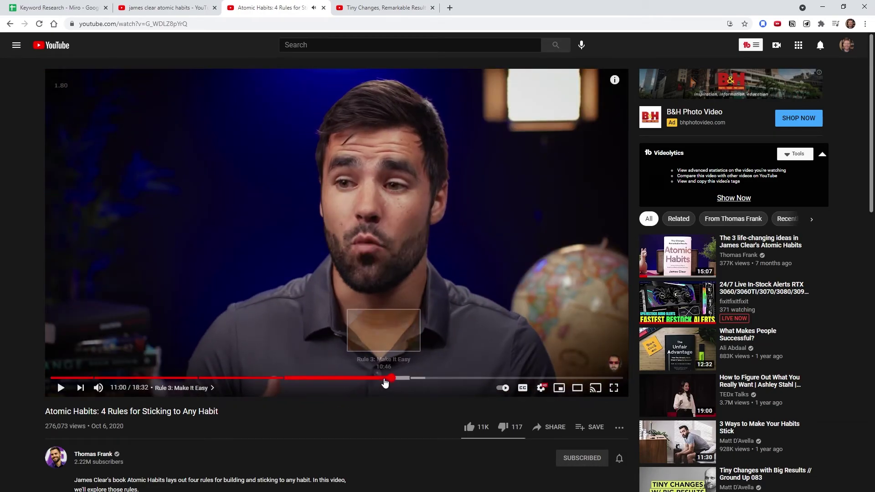
left_click(384, 379)
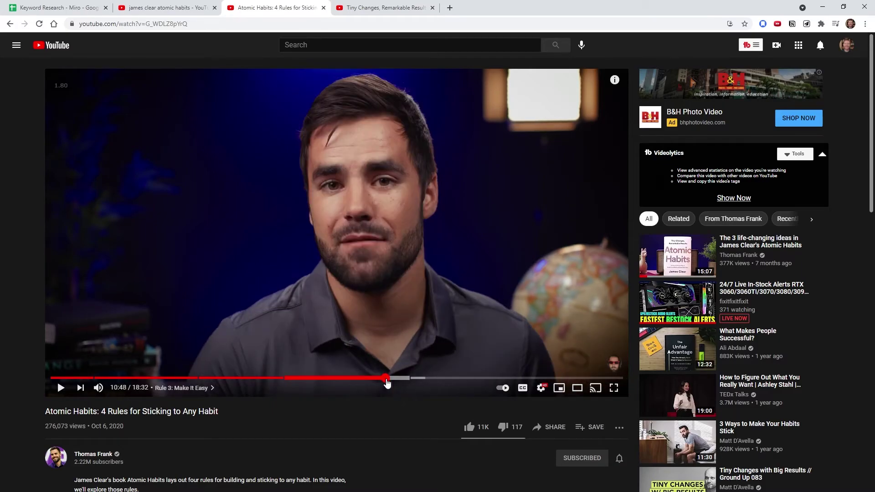
key("e")
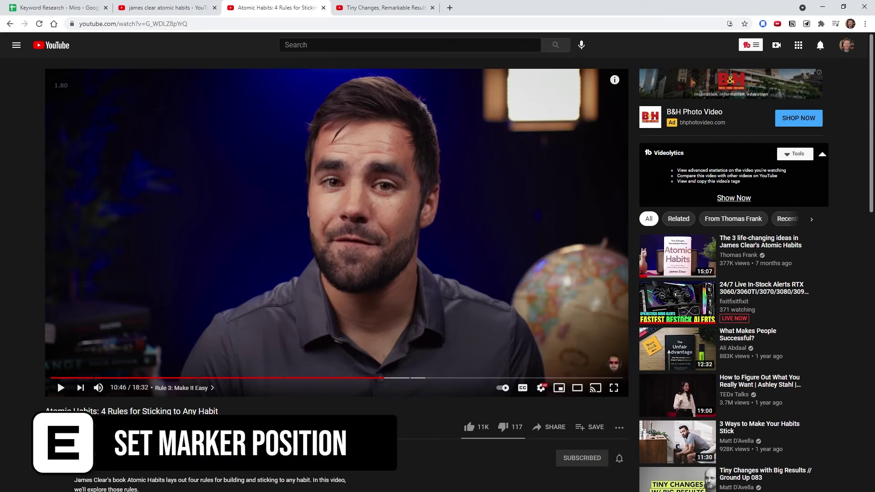
key("space")
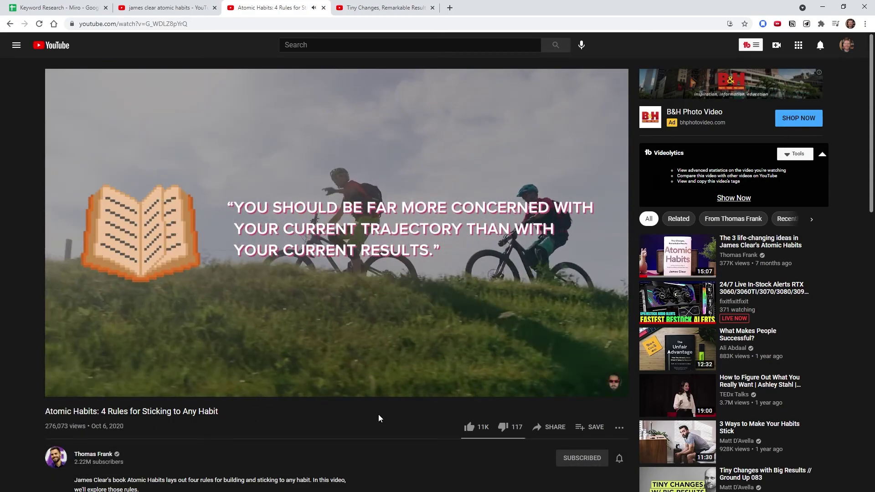
Replay the marked passage of the Atomic Habits video by jumping back to the marker, and pause at about 10:52
key("space")
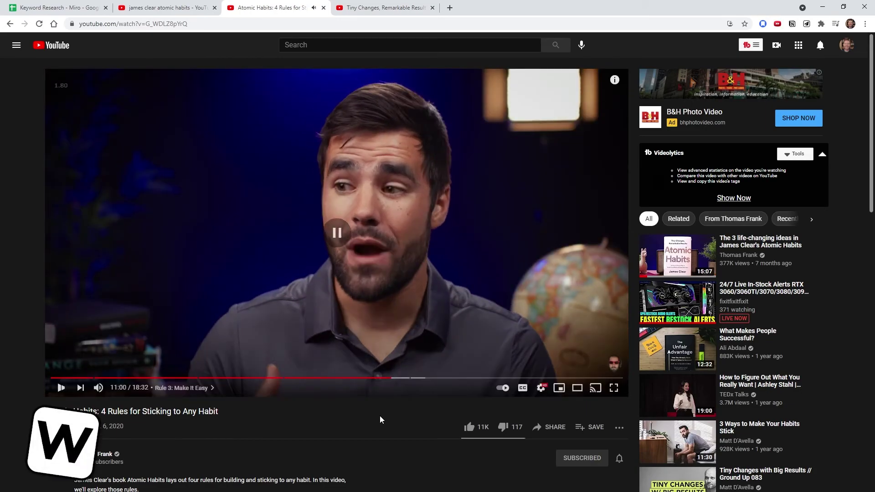
key("j")
key("space")
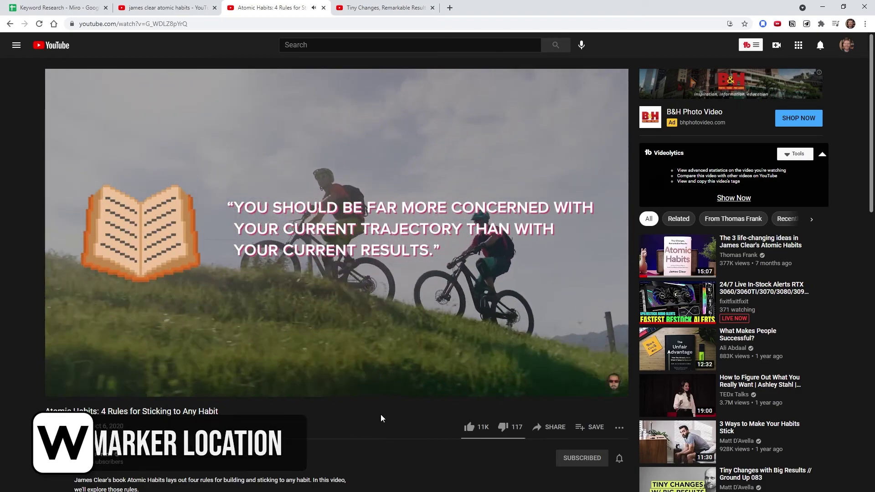
key("w")
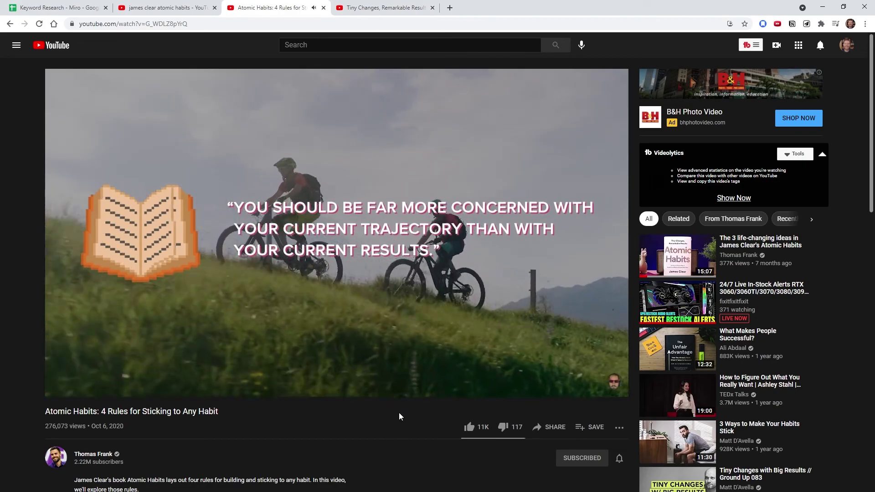
key("k")
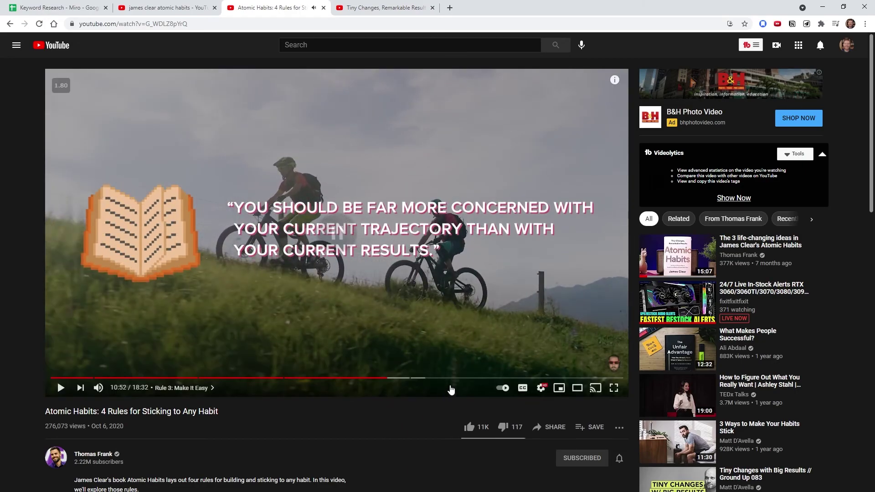
Skip ahead to about 17:12 and again to about 17:09, jumping back to the marker at 10:46 each time and continuing playback
left_click(583, 378)
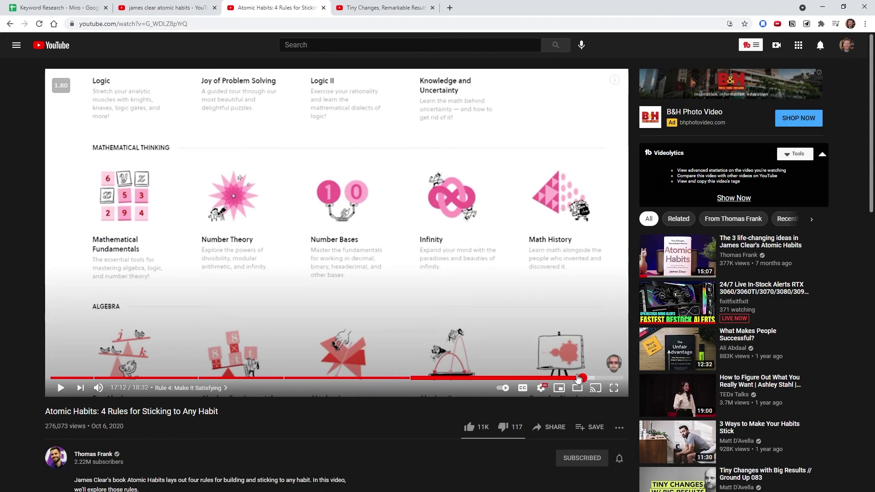
left_click(392, 392)
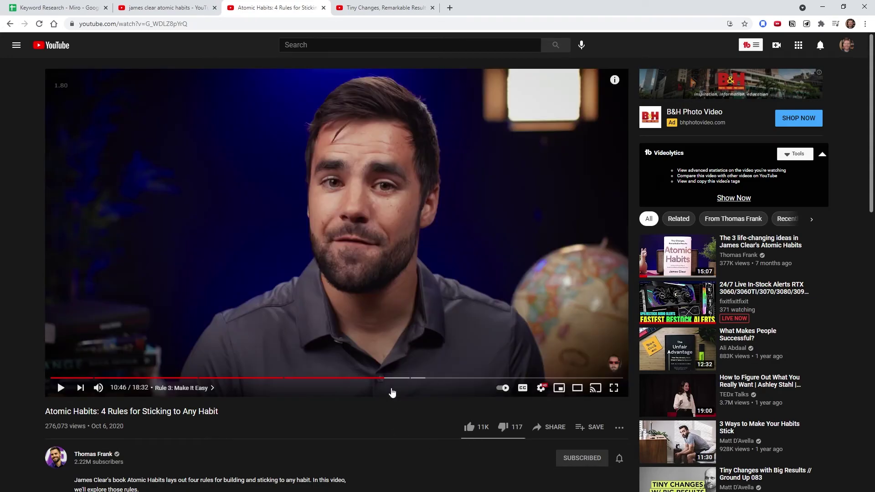
key("space")
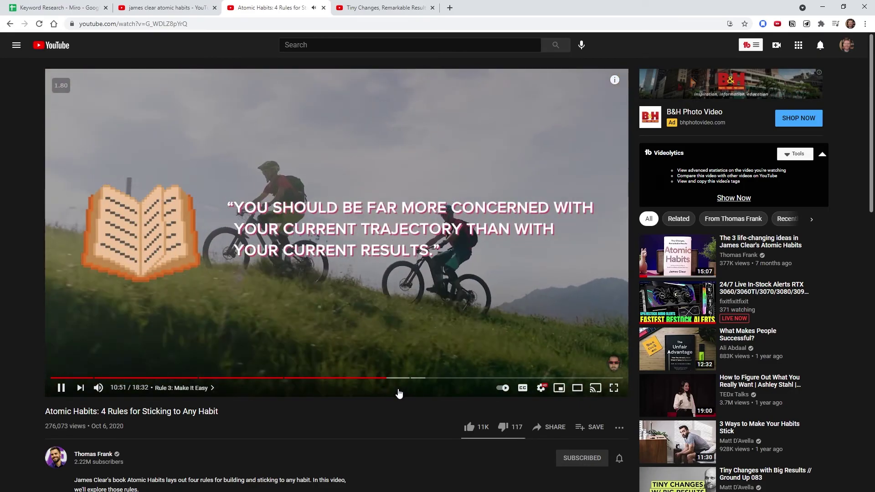
key("Left")
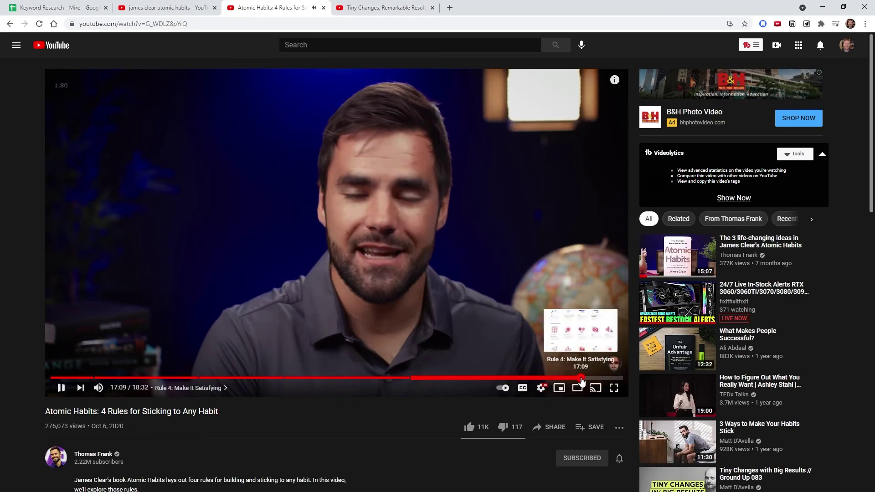
left_click(581, 378)
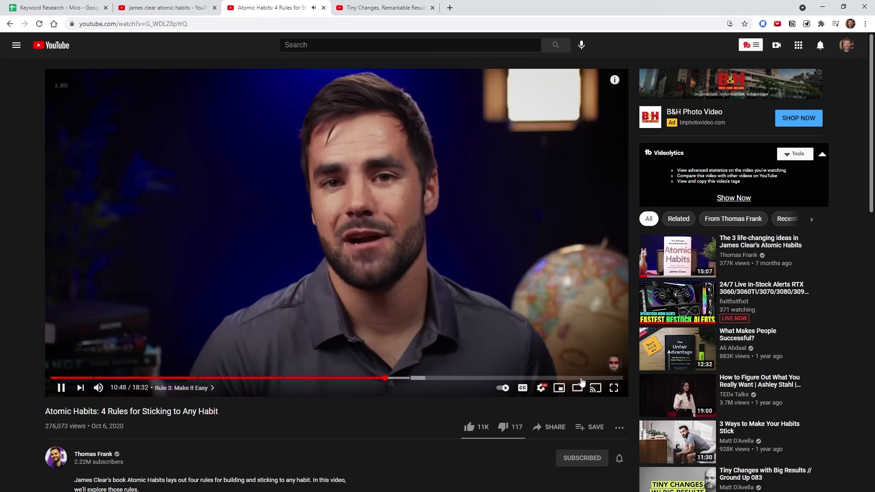